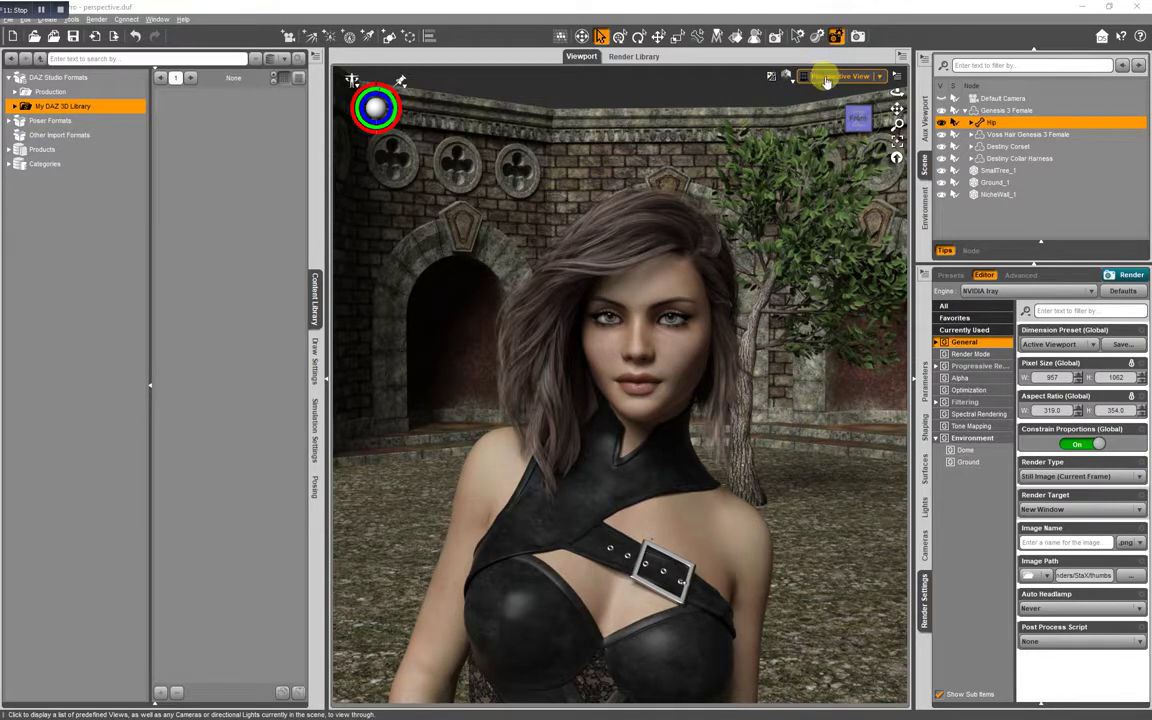
Create a new camera named "Camera DOF" that copies the active Perspective View
left_click(825, 79)
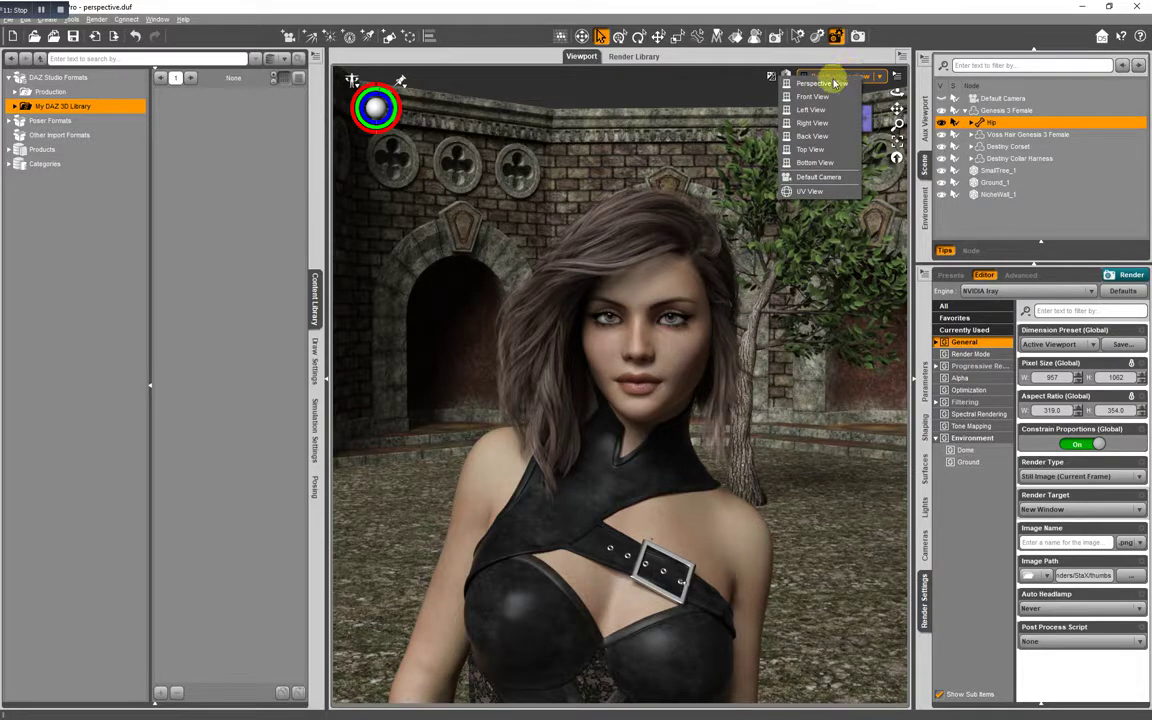
left_click(825, 85)
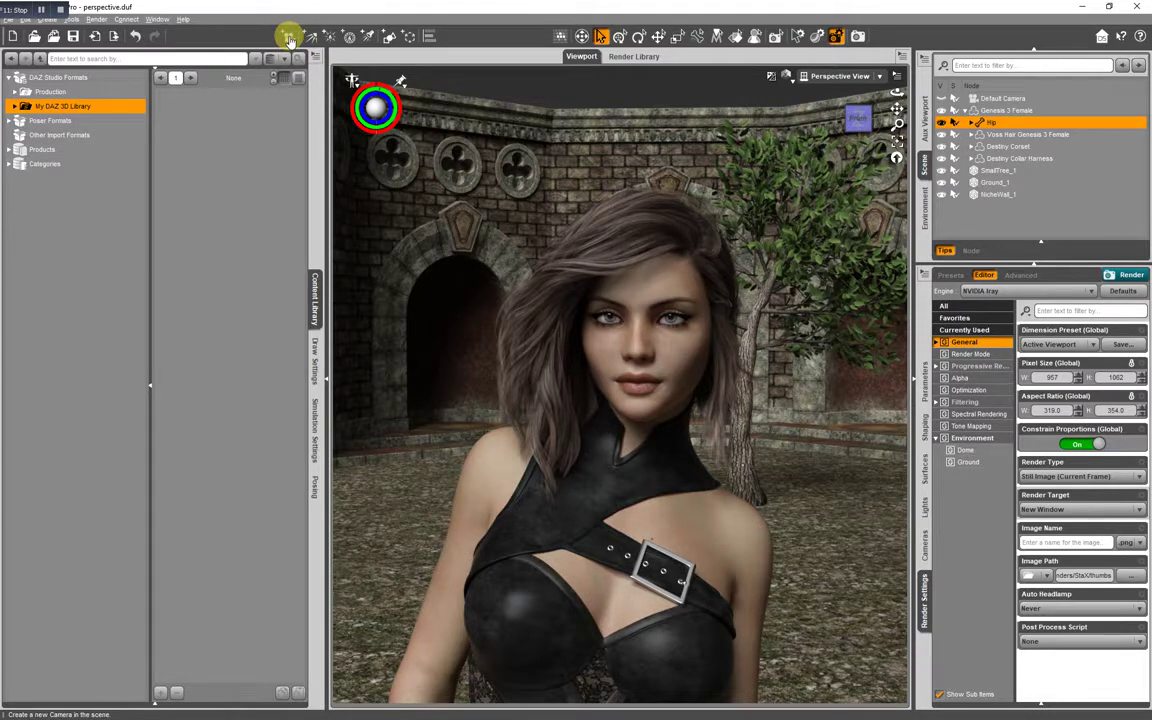
left_click(49, 19)
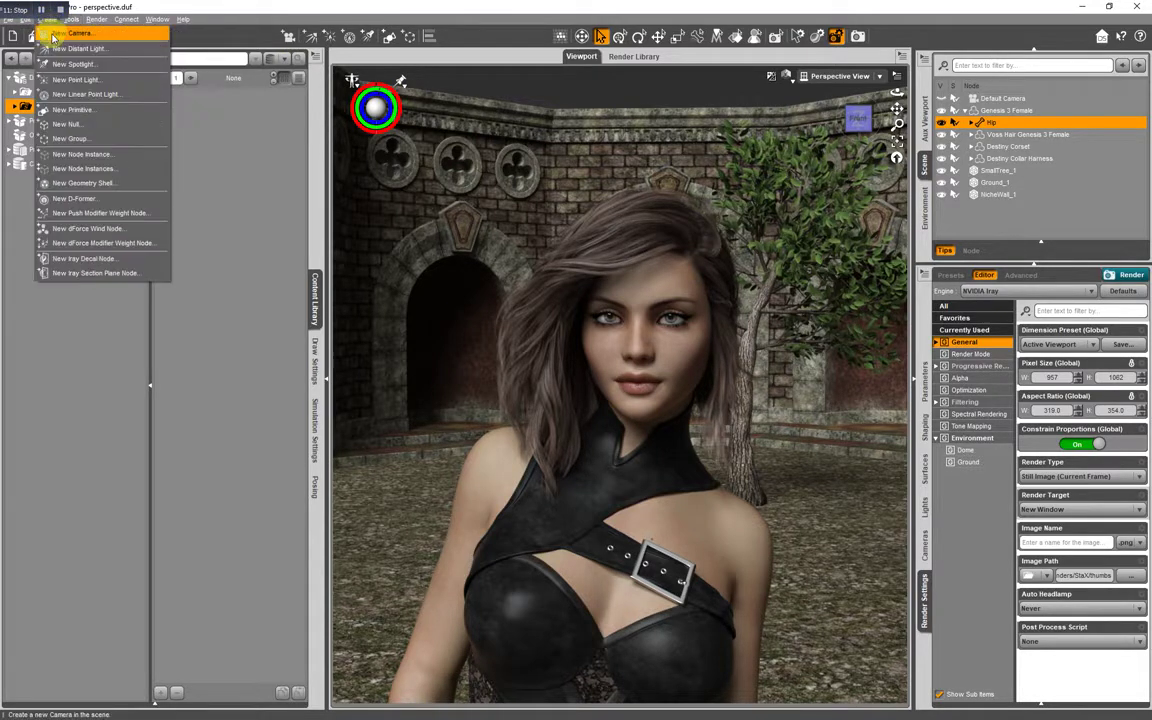
left_click(288, 37)
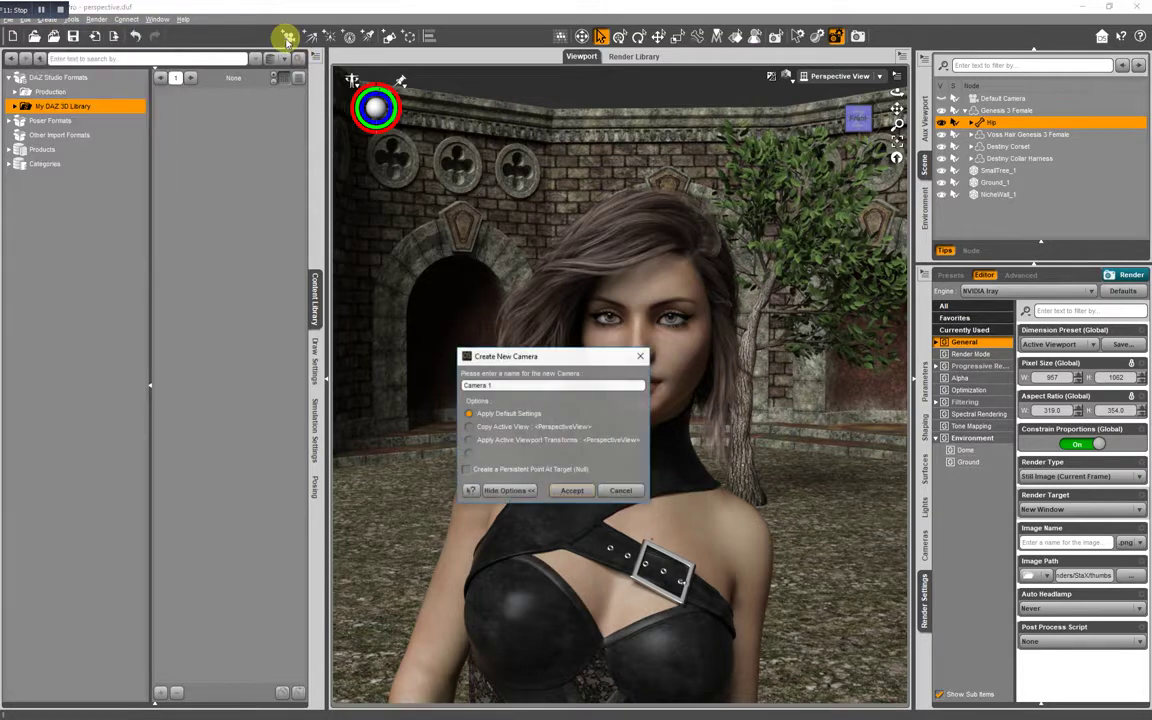
left_click_drag(550, 357, 461, 287)
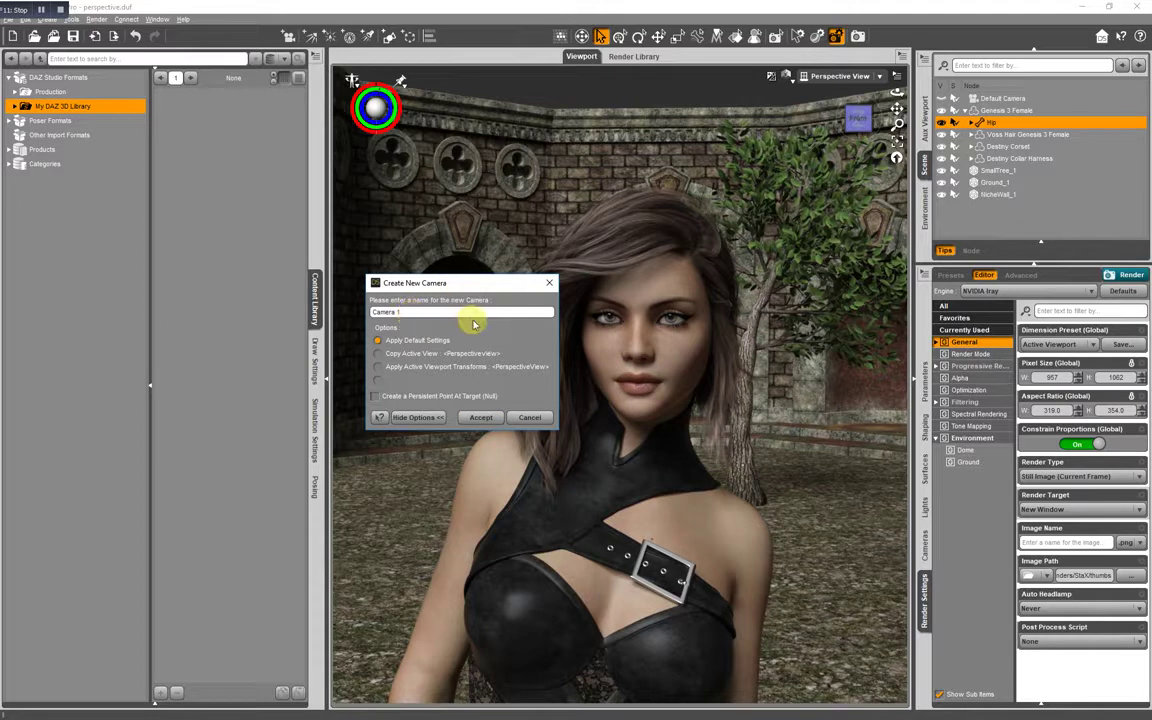
double_click(411, 310)
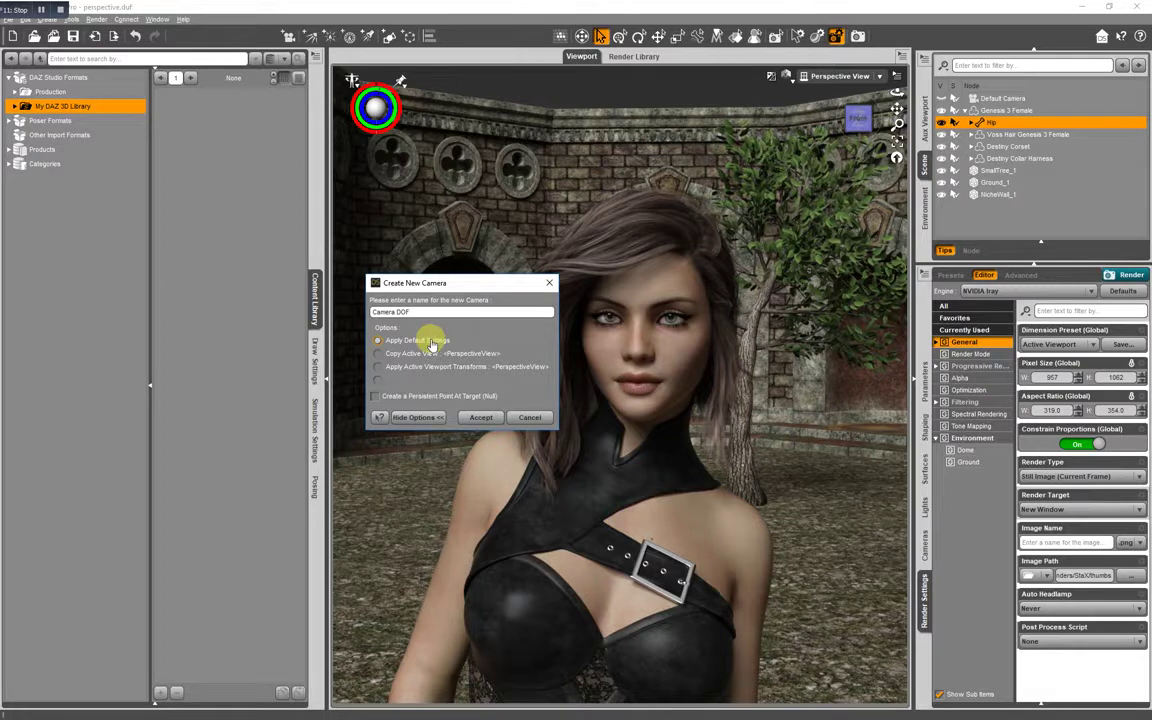
left_click(377, 354)
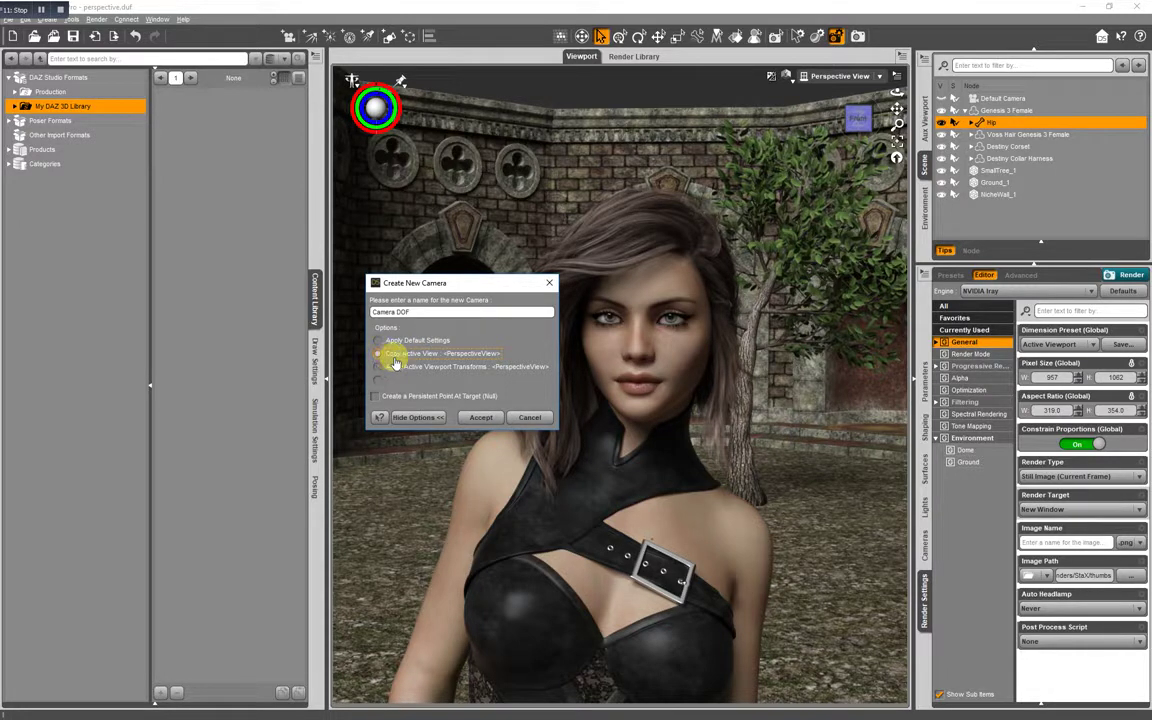
left_click_drag(468, 290, 387, 275)
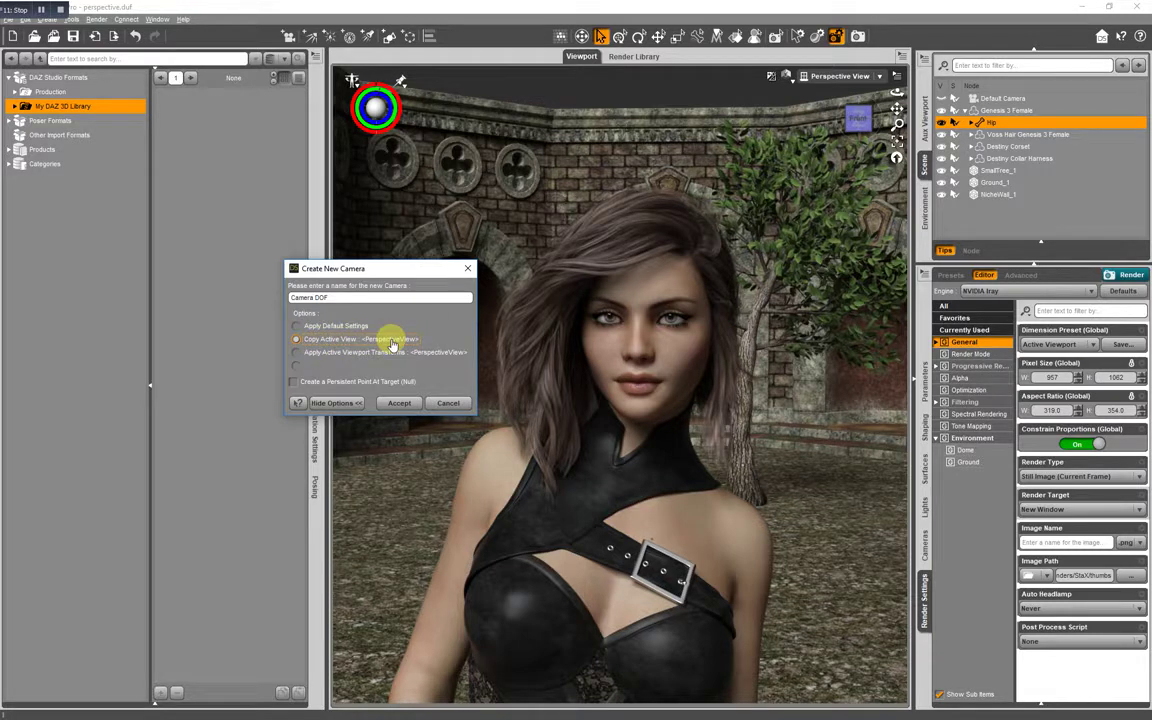
left_click(400, 404)
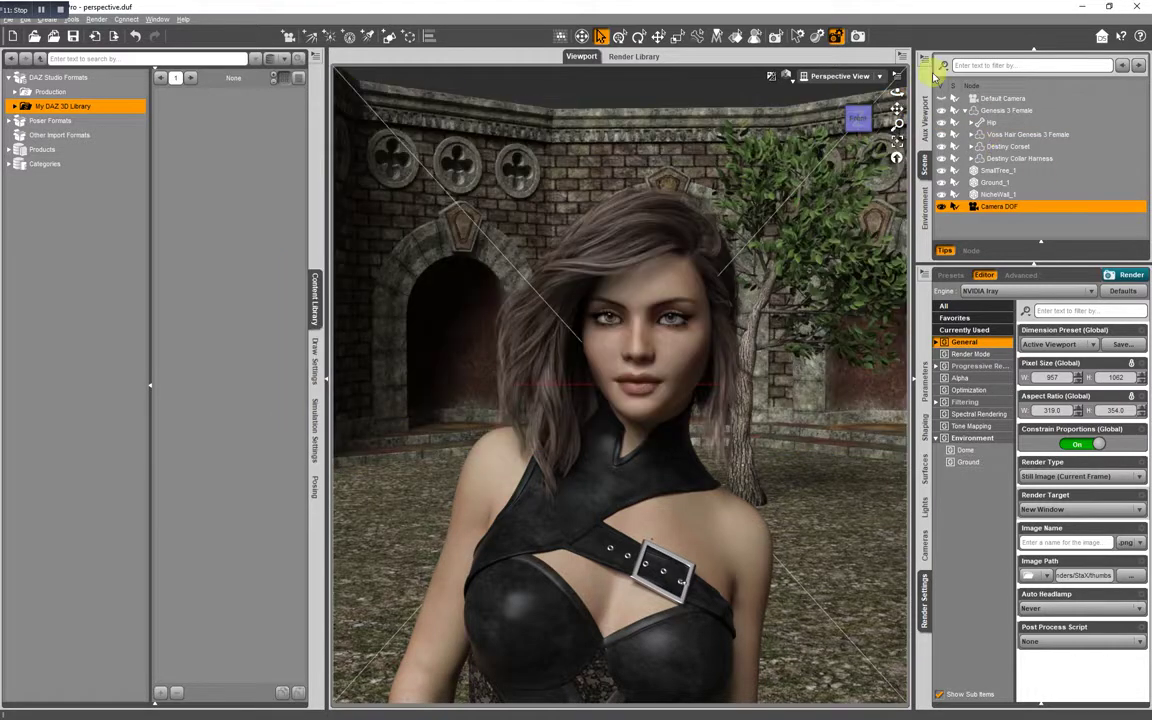
Look through Camera DOF in the viewport and show its camera settings
left_click(840, 76)
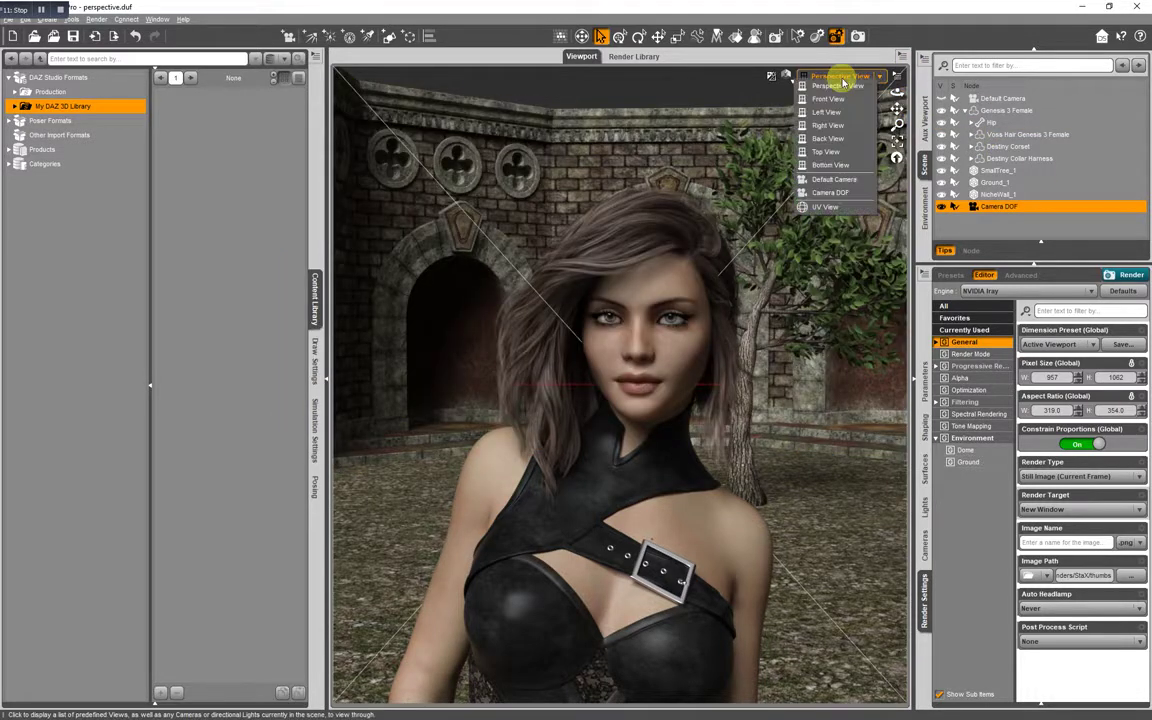
left_click(843, 194)
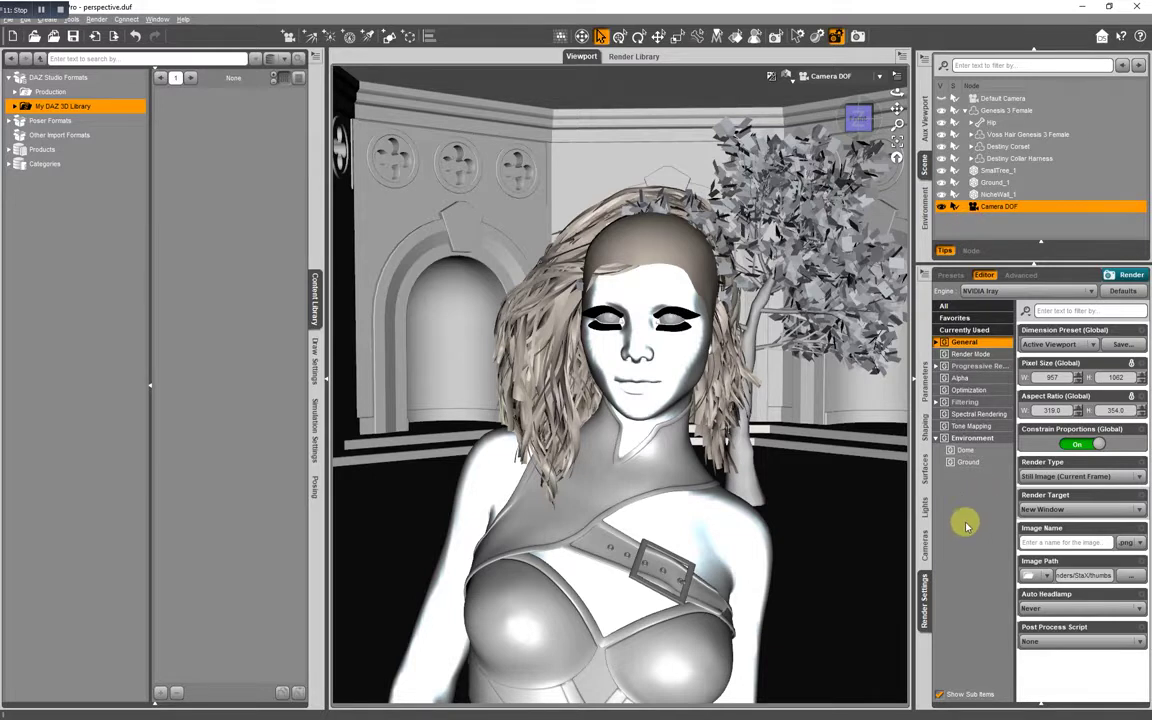
left_click(926, 548)
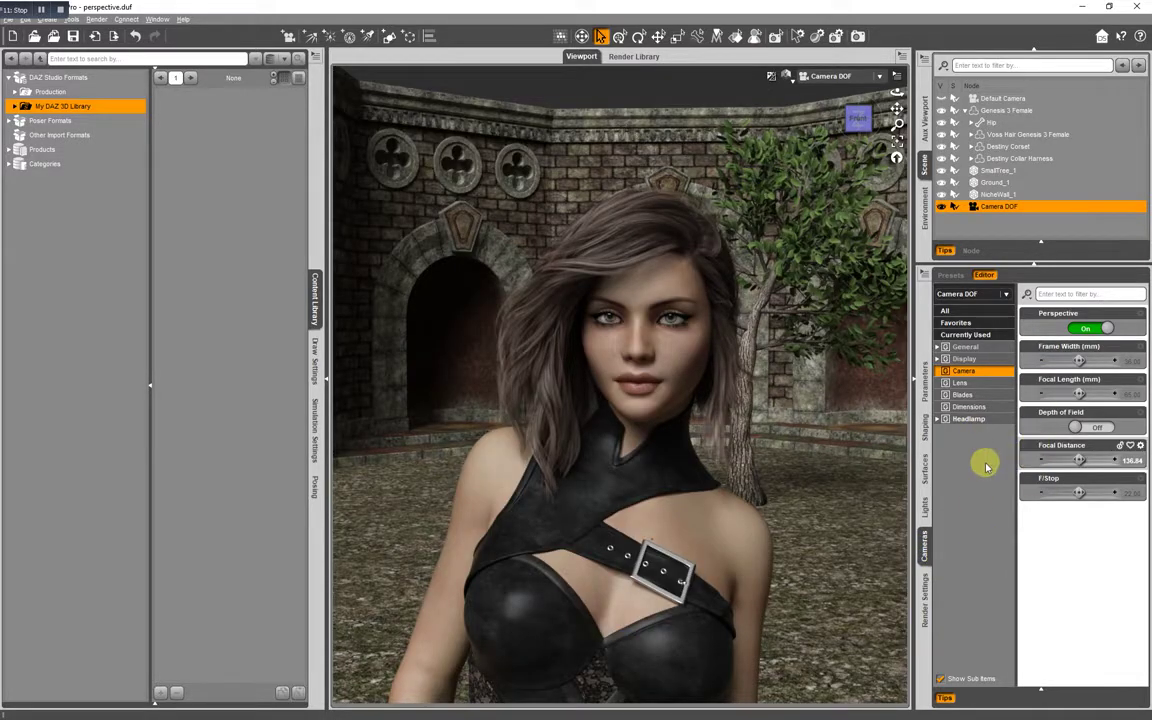
Toggle Camera DOF's Perspective setting off and back on to compare the two projections
left_click(1076, 330)
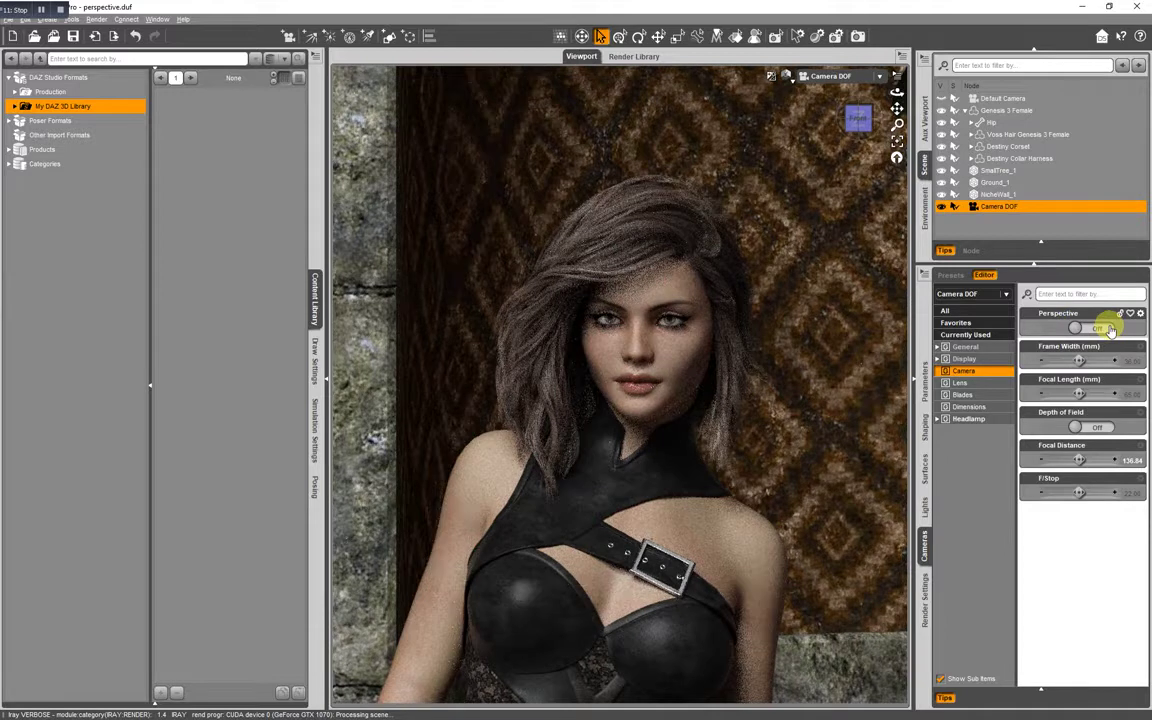
left_click(1095, 329)
left_click(1078, 330)
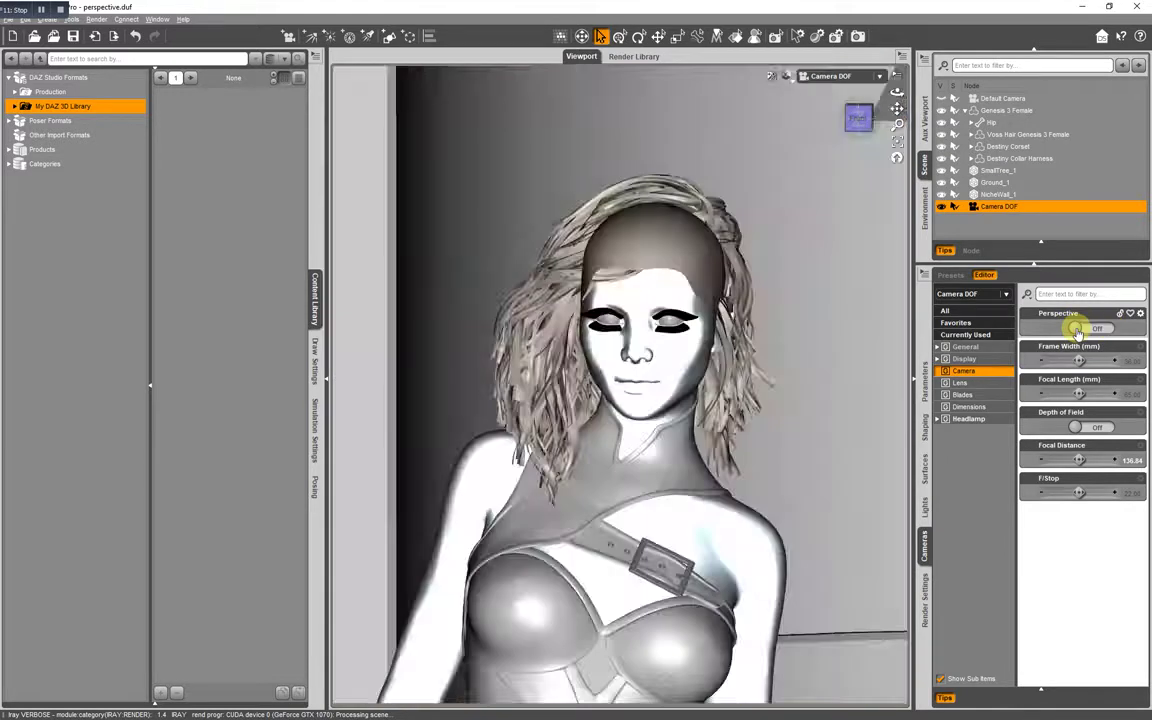
left_click(1097, 329)
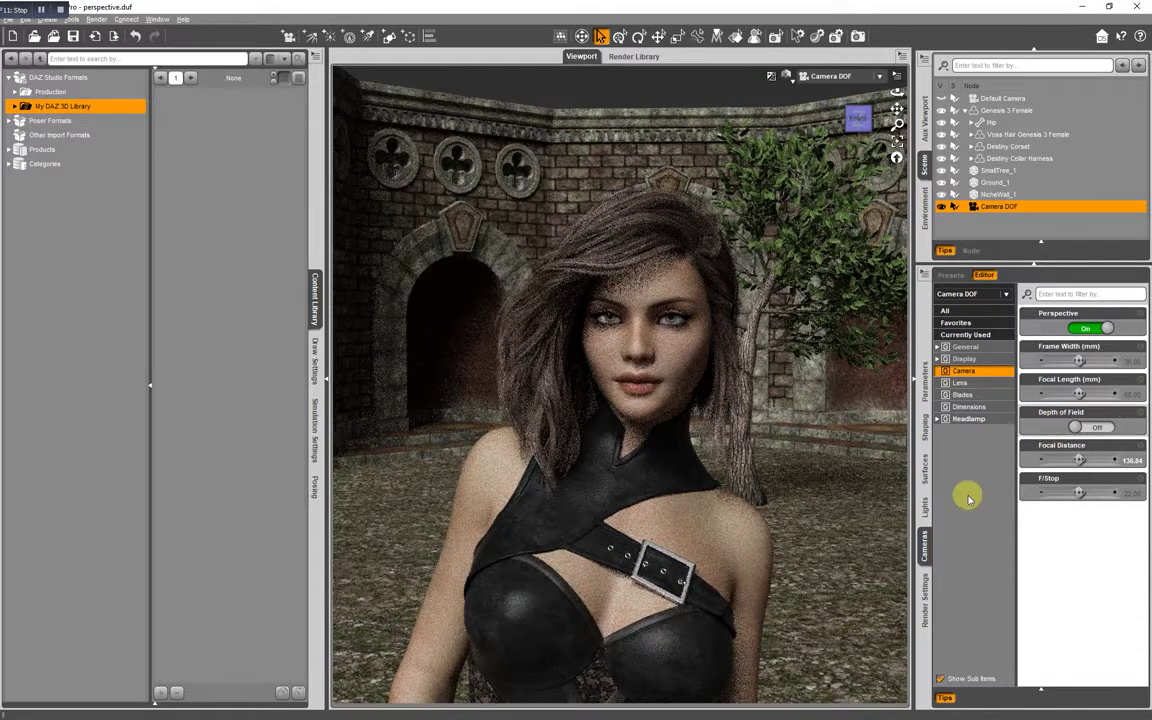
Enable Depth of Field on Camera DOF and inspect its focus planes beside the figure in a side-on Perspective View
left_click(1100, 428)
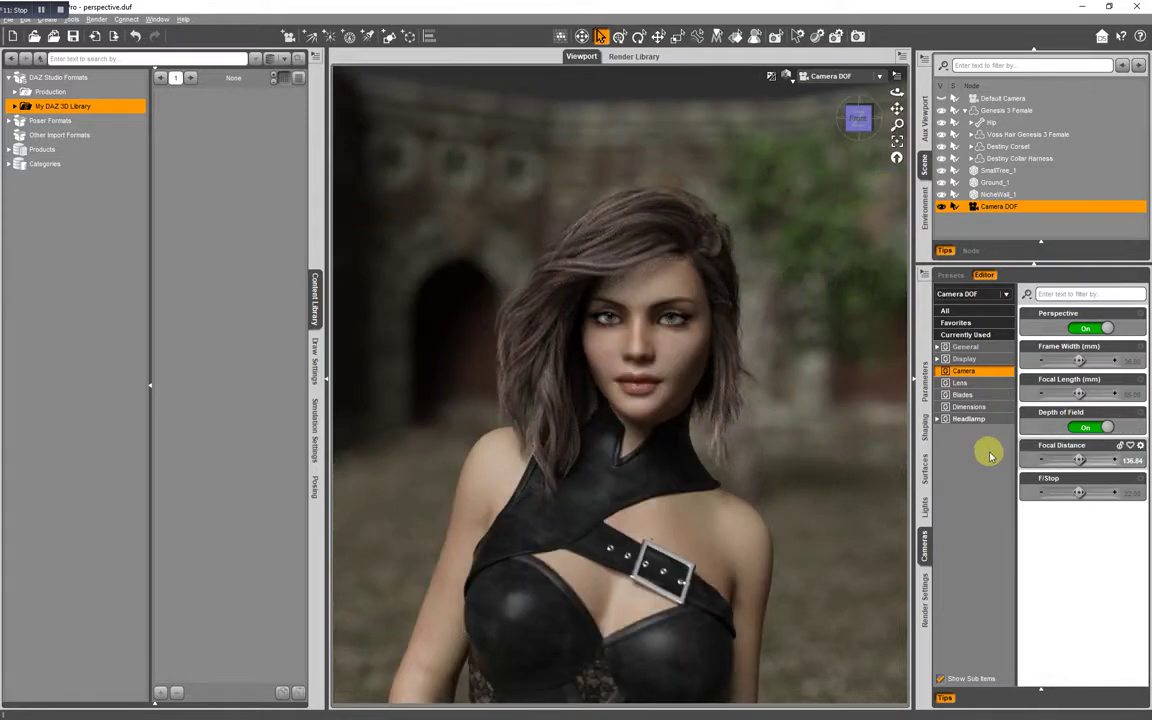
left_click(828, 76)
left_click(822, 82)
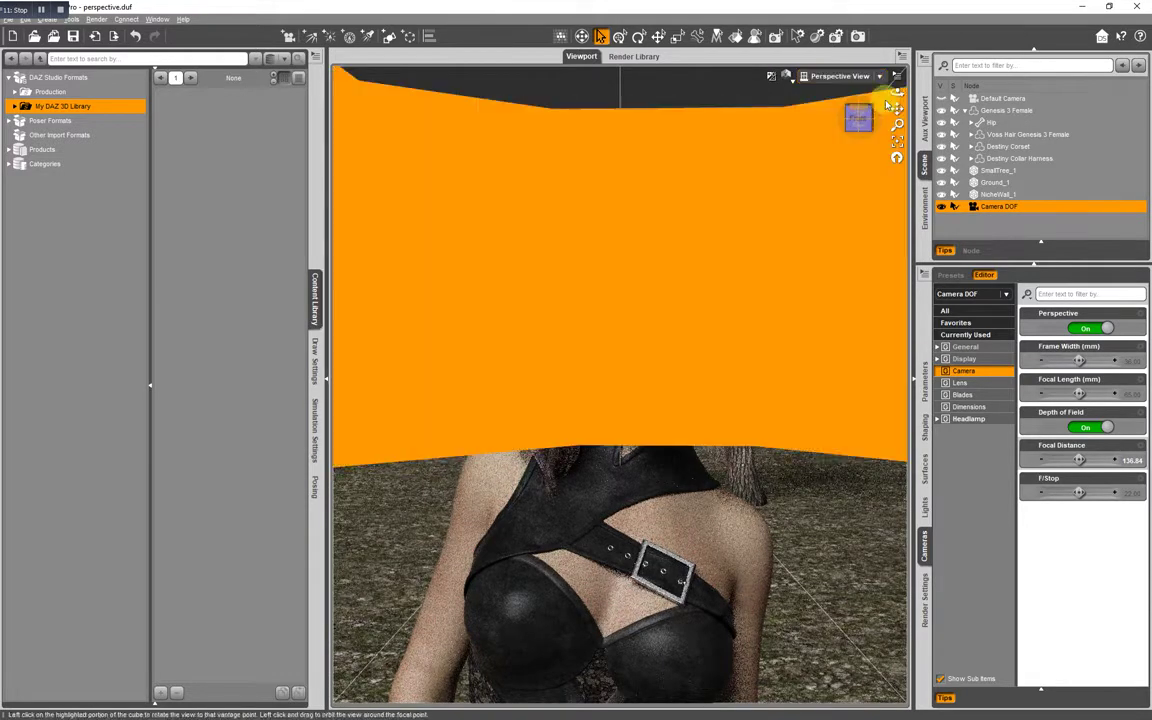
left_click_drag(805, 87, 895, 116)
left_click_drag(575, 352, 700, 330)
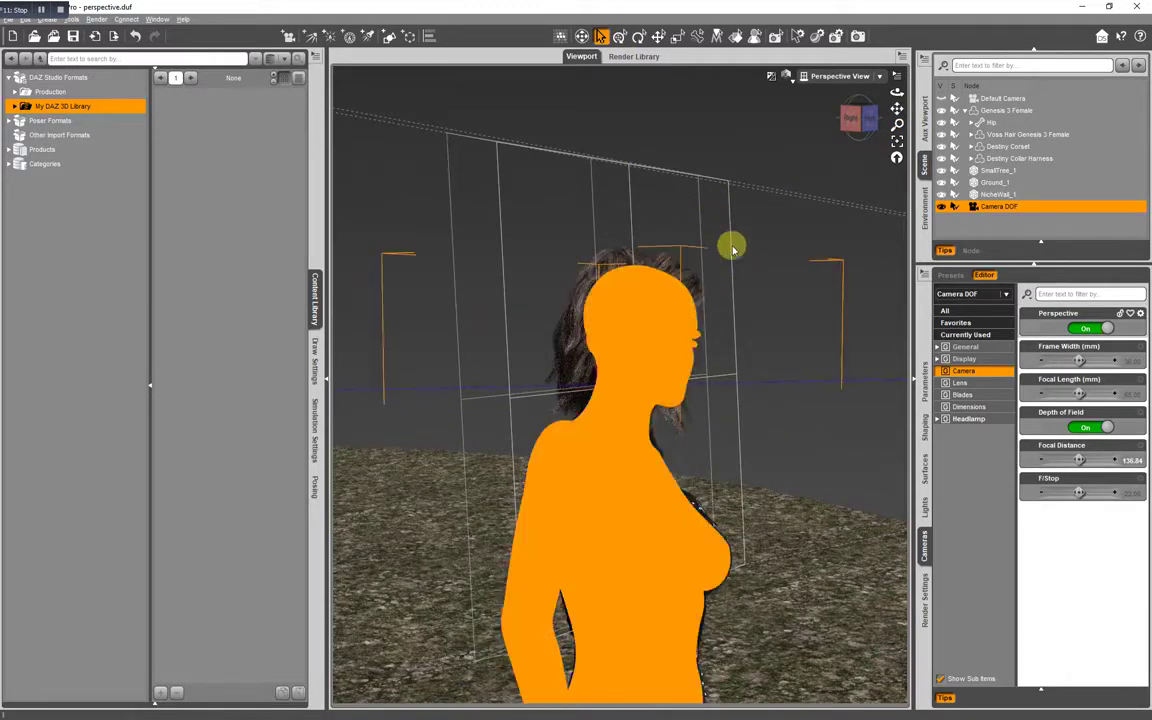
left_click_drag(897, 92, 575, 352)
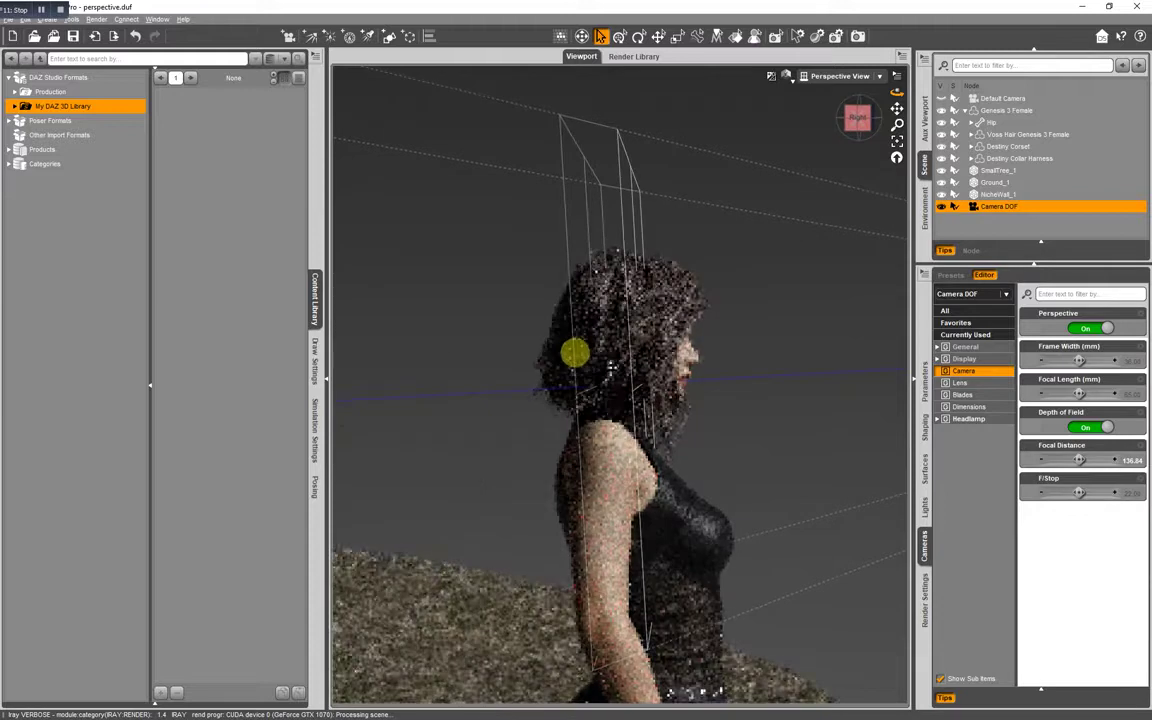
Reduce Camera DOF's Focal Distance to about 126.21, moving the focus range toward the front of the face
left_click_drag(1079, 459, 1069, 459)
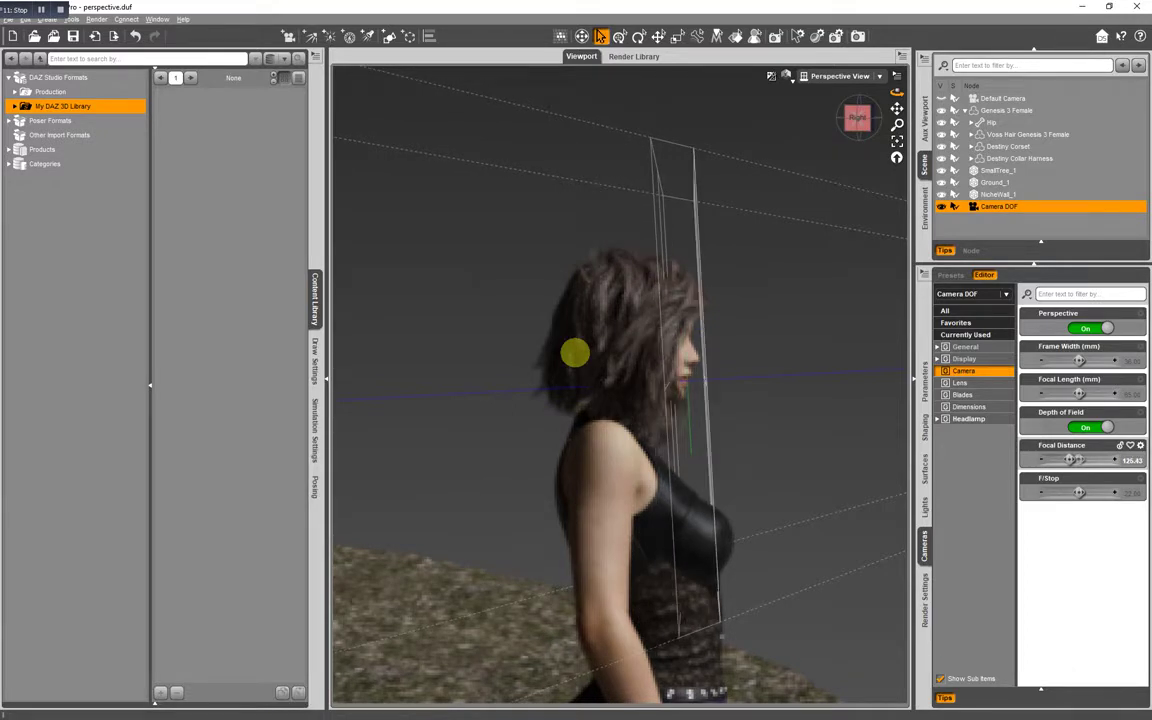
left_click_drag(1069, 459, 1070, 459)
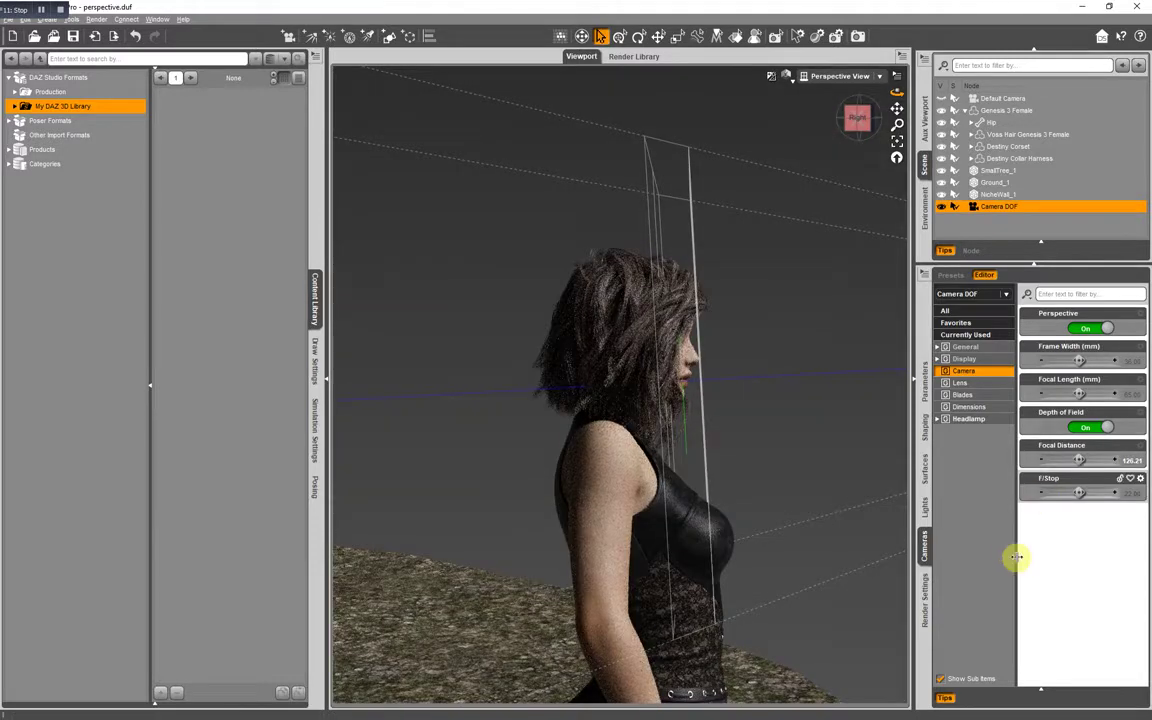
left_click_drag(897, 92, 574, 352)
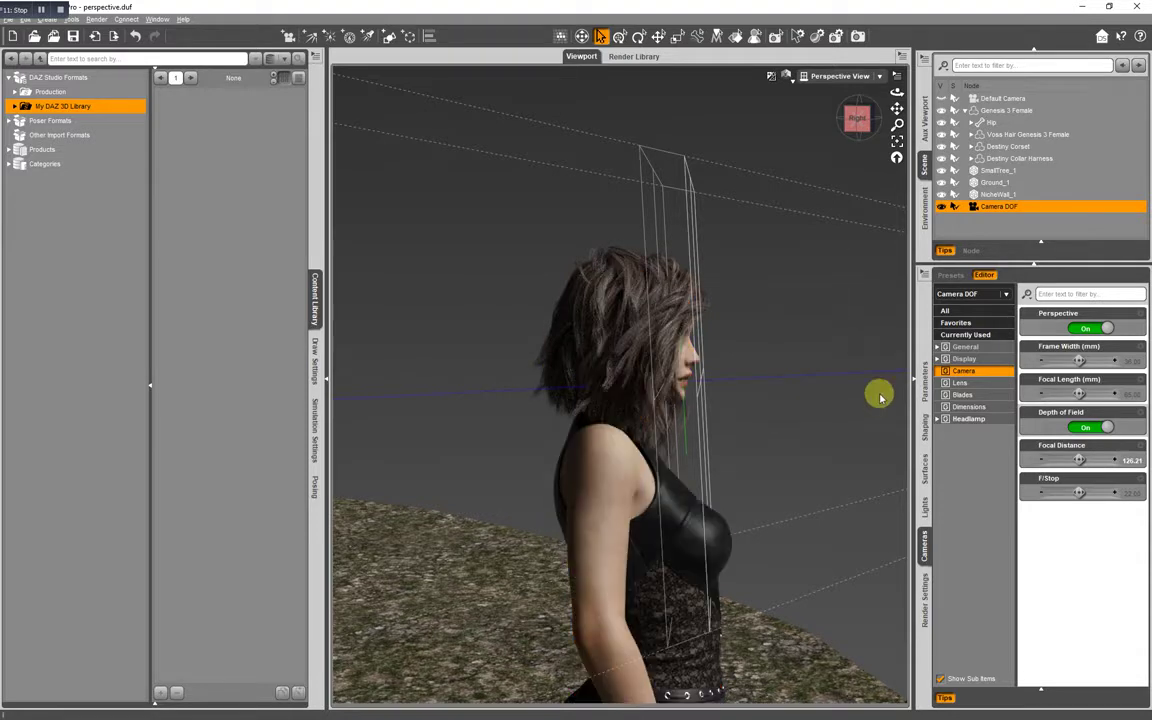
Set Camera DOF's F/Stop to about 102.26 and Focal Distance to about 139.11, and look through the camera again
left_click_drag(1078, 491, 575, 352)
left_click_drag(1077, 460, 575, 352)
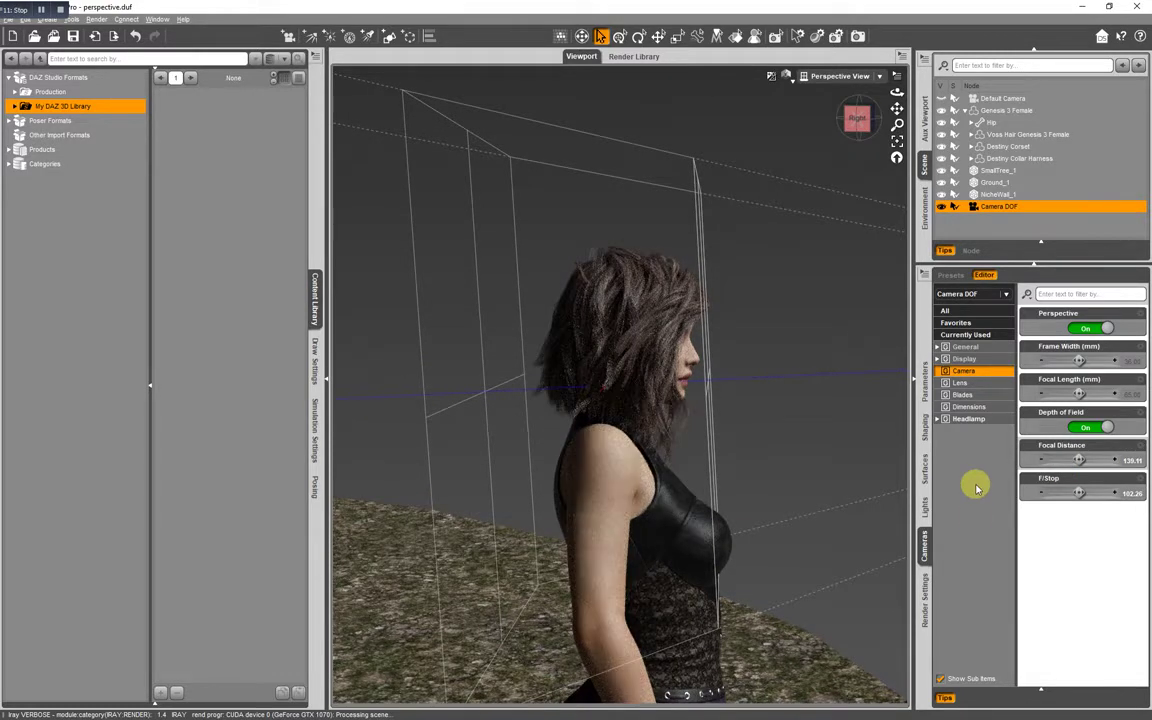
left_click(840, 76)
left_click(818, 188)
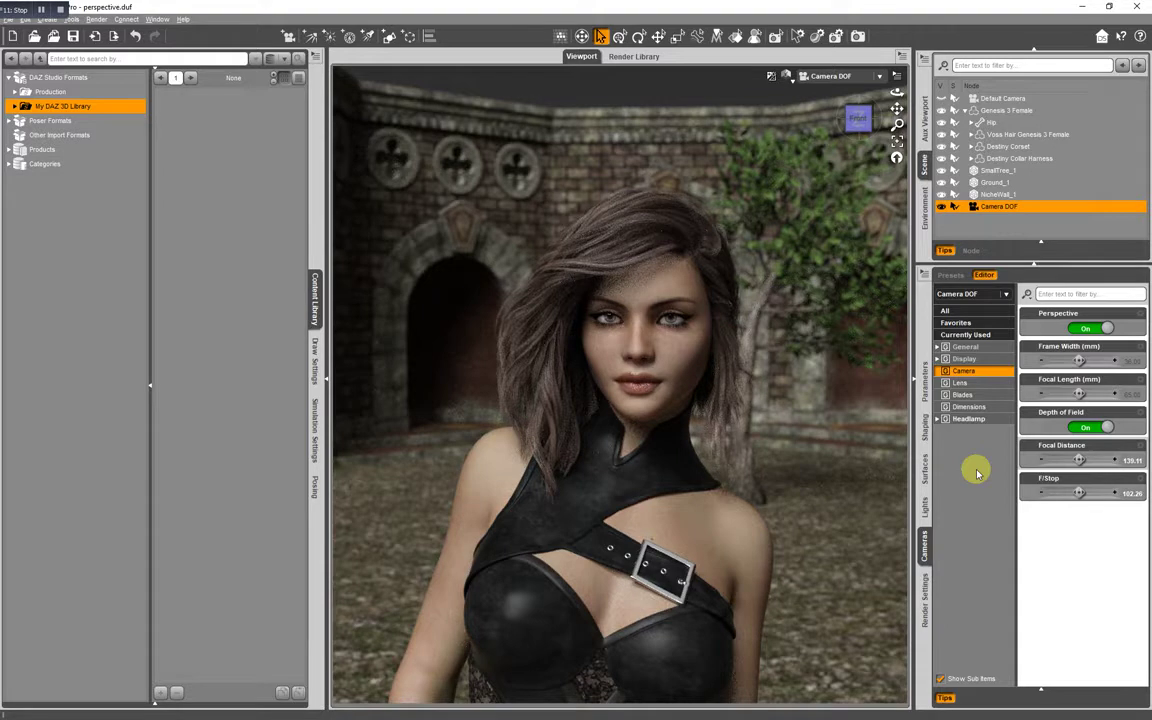
Set Camera DOF's Headlamp Mode to Off
left_click(945, 420)
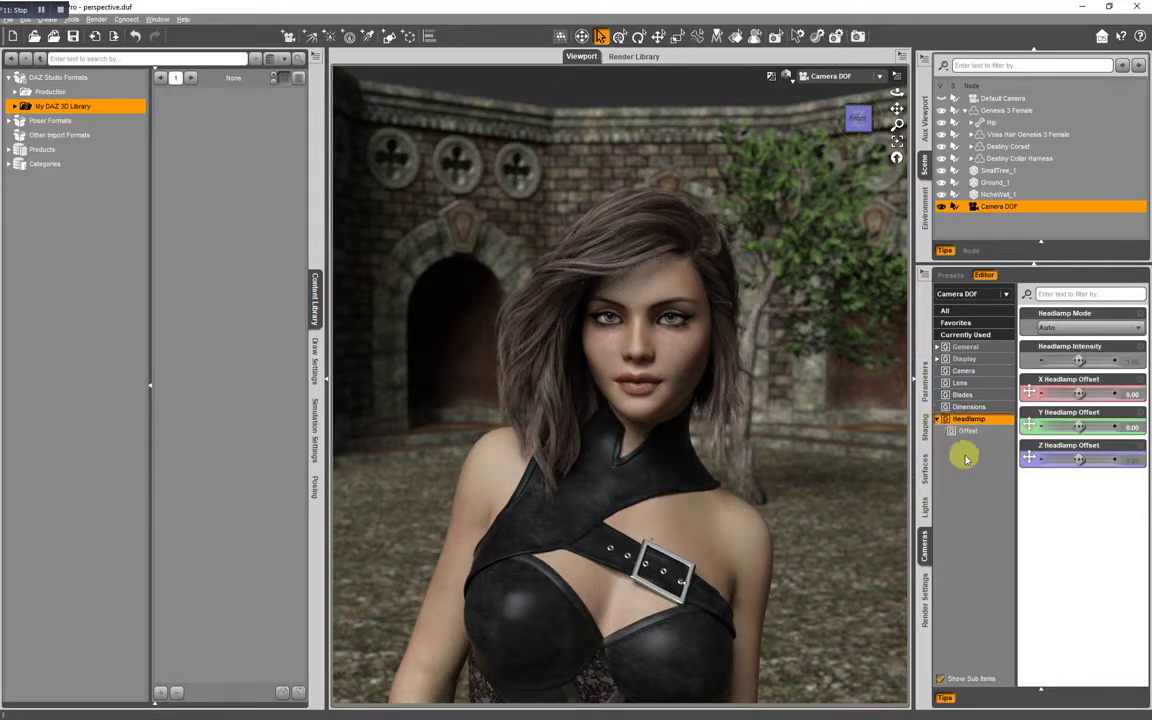
left_click(1056, 328)
left_click(1058, 366)
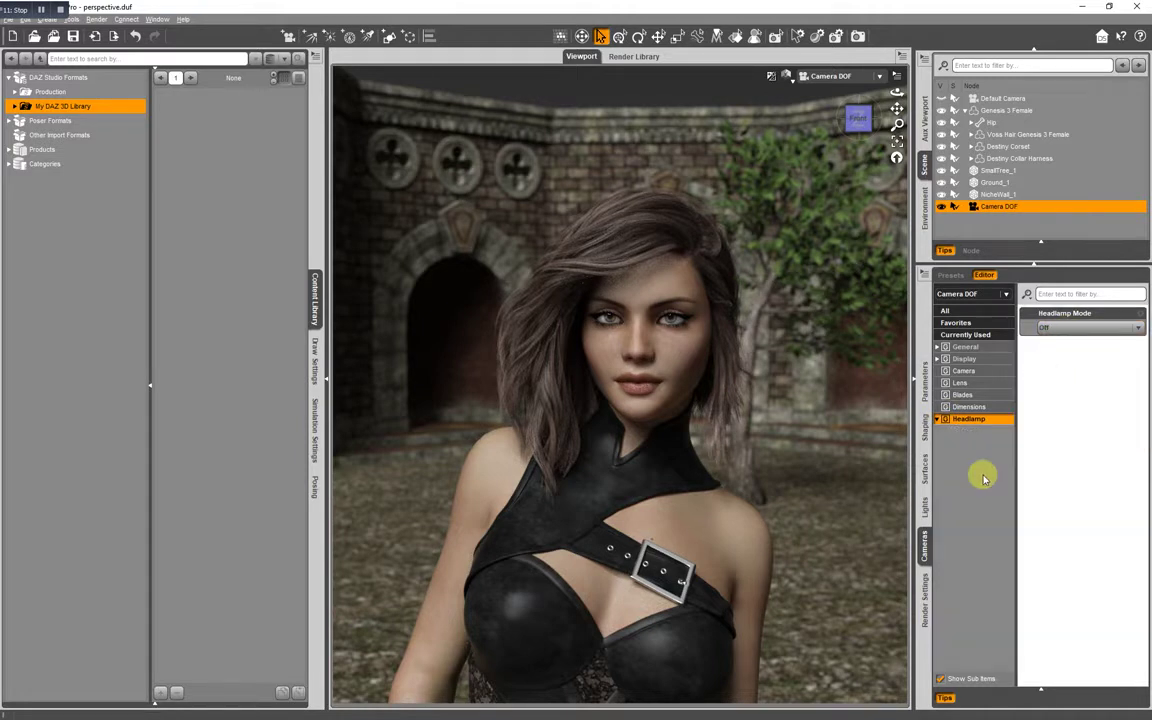